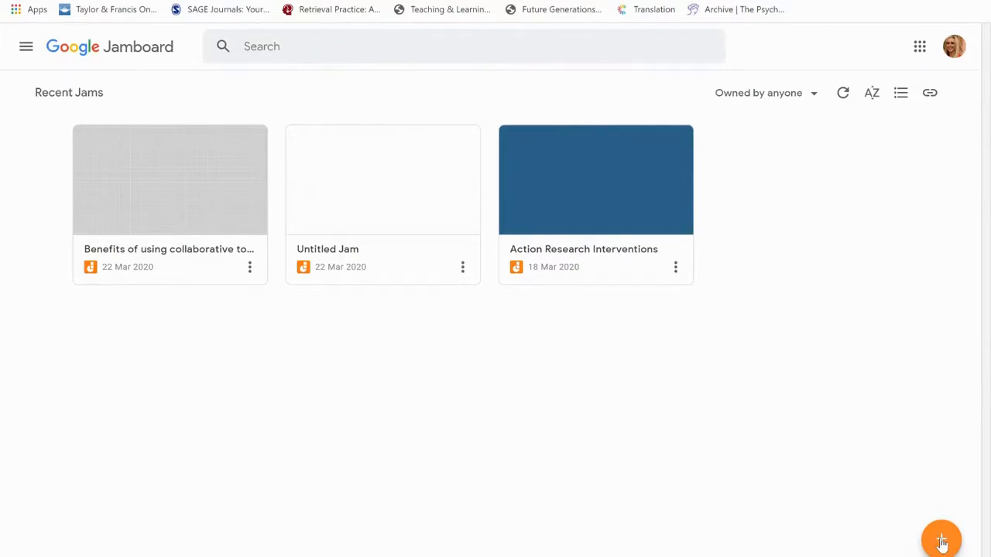
Step: Create a new Jam and rename it "Collaborative tools"
{"action": "left_click", "coordinate": [942, 542]}
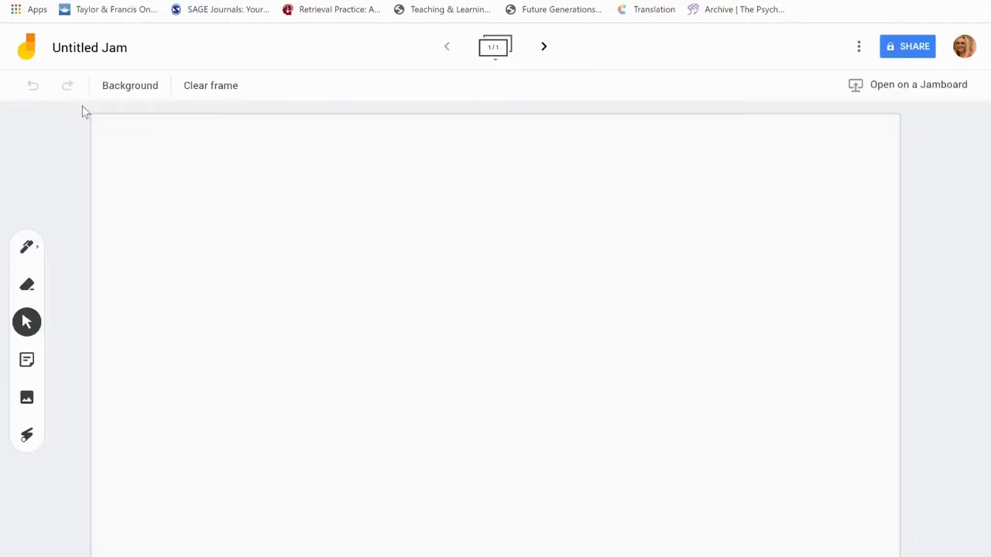
{"action": "left_click", "coordinate": [94, 50]}
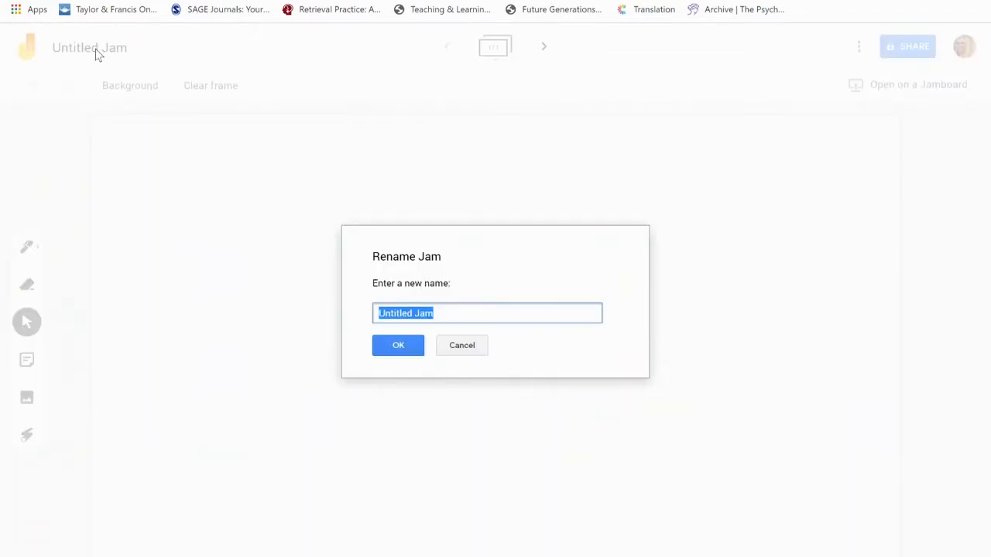
{"action": "type", "text": "Co"}
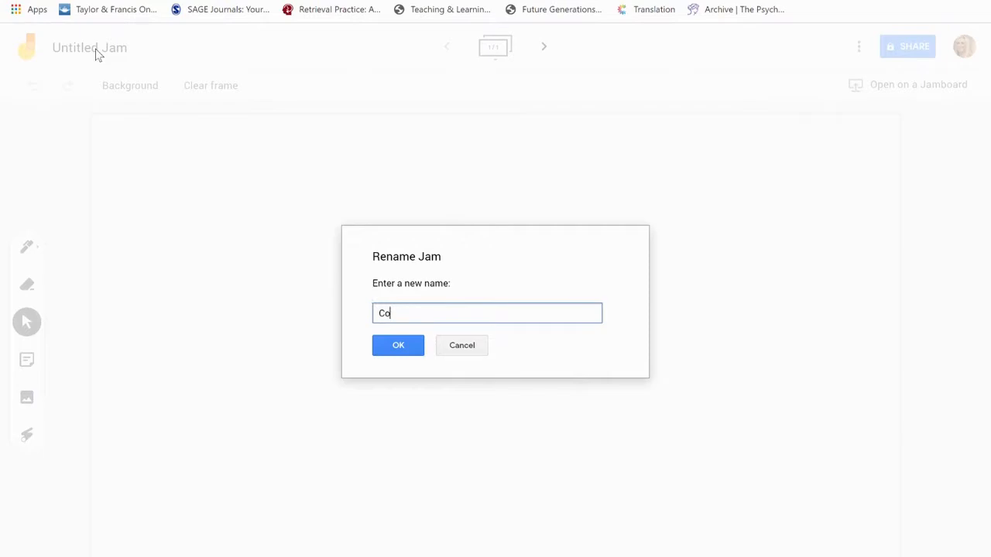
{"action": "type", "text": "llaborative tools"}
{"action": "right_click", "coordinate": [399, 346]}
{"action": "left_click", "coordinate": [388, 352]}
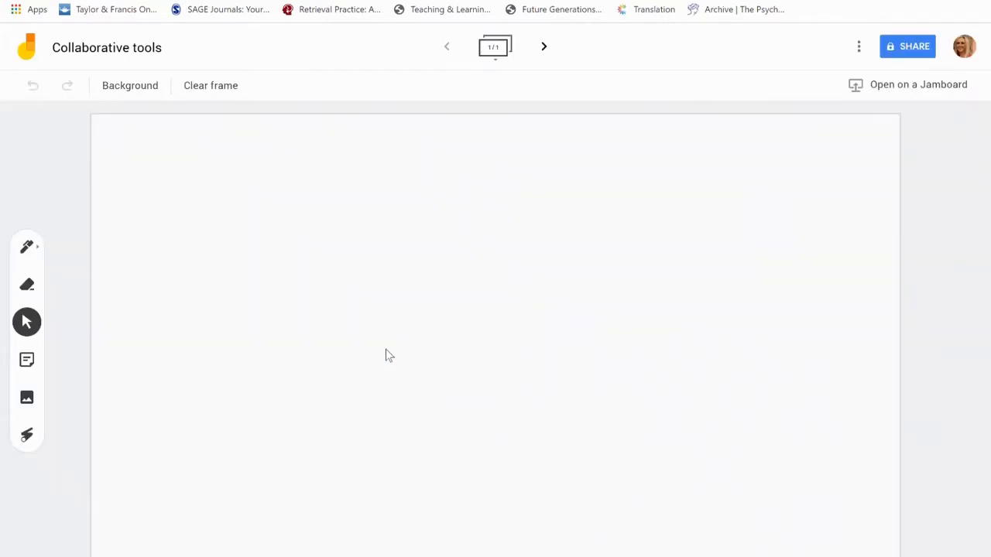
Step: Set the first frame's background to the lined pattern
{"action": "left_click", "coordinate": [134, 92]}
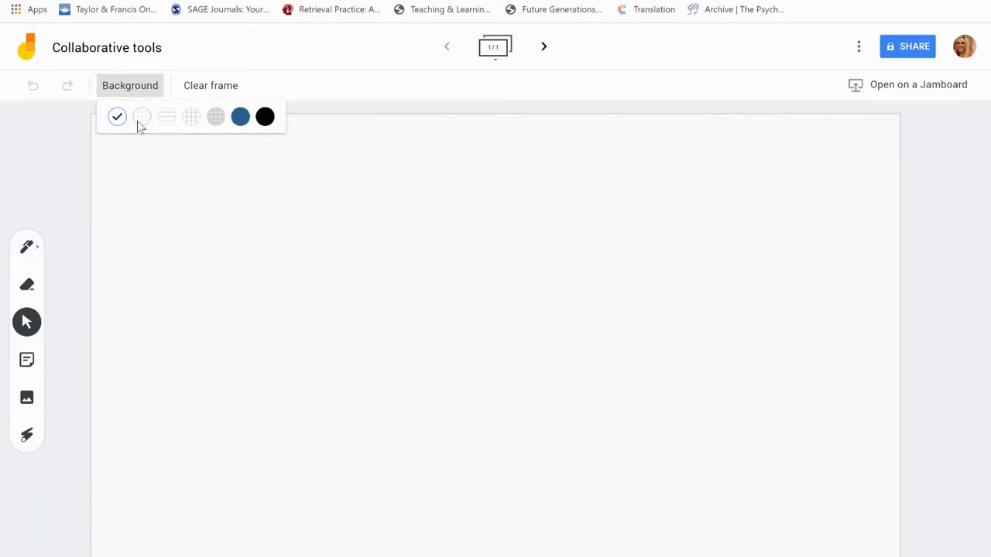
{"action": "left_click", "coordinate": [166, 116]}
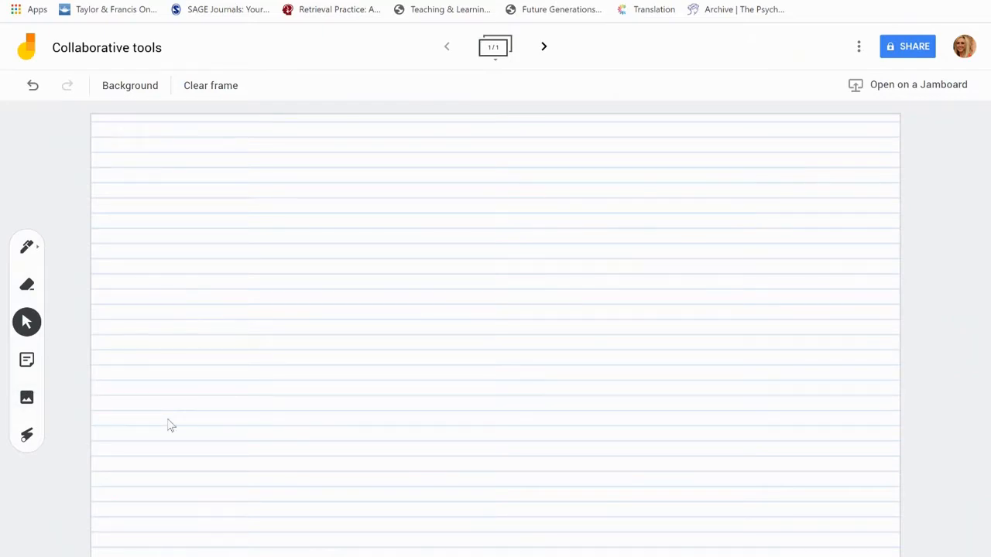
Step: Add a yellow sticky note reading "What are the benefits of using collaborative tools for learning?" and place it at the frame's centre
{"action": "left_click", "coordinate": [27, 362]}
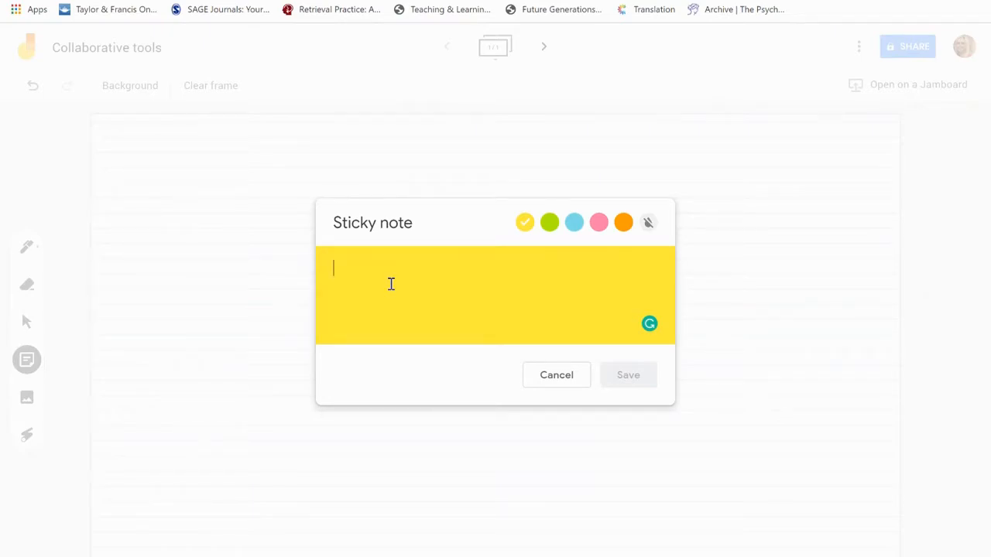
{"action": "type", "text": "What "}
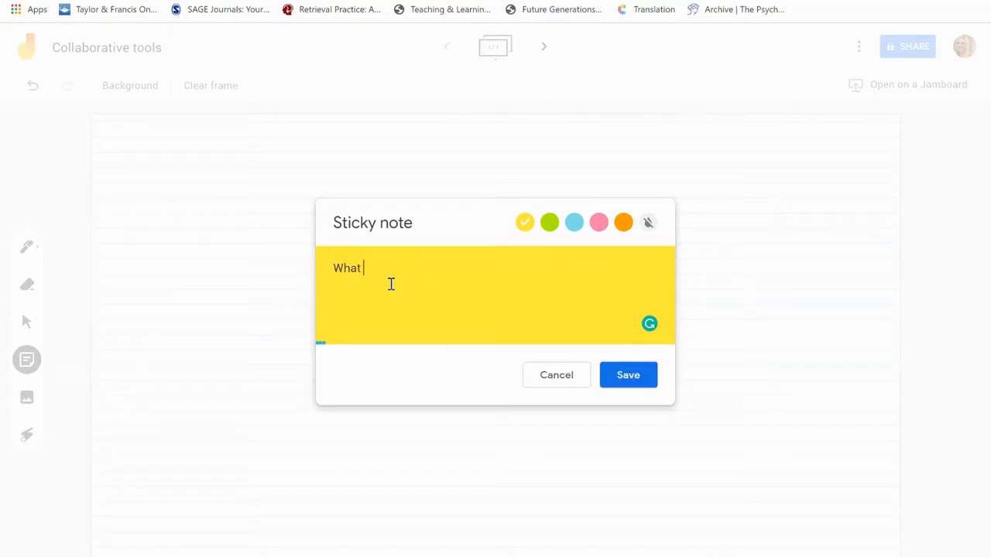
{"action": "type", "text": "are the benefits of using coll"}
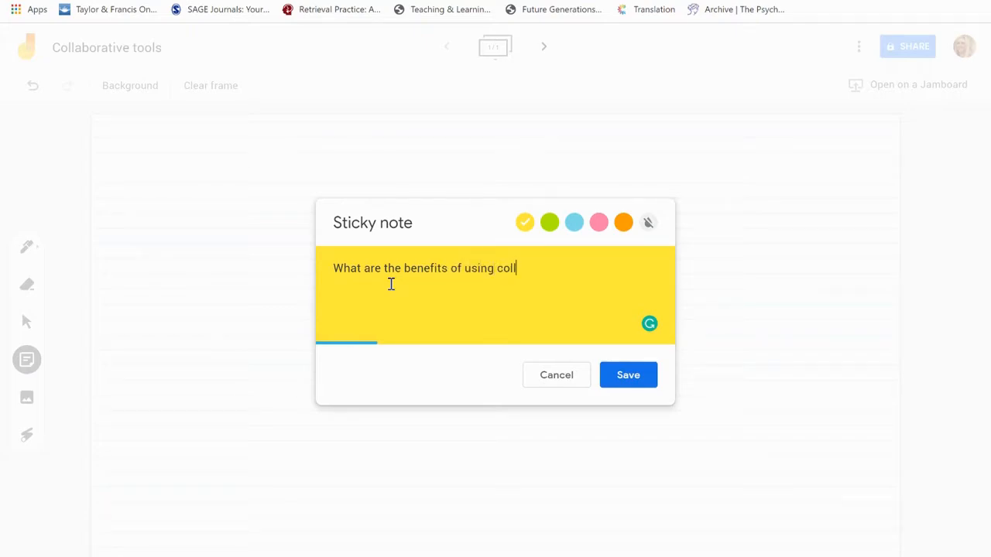
{"action": "type", "text": "aborative tools for "}
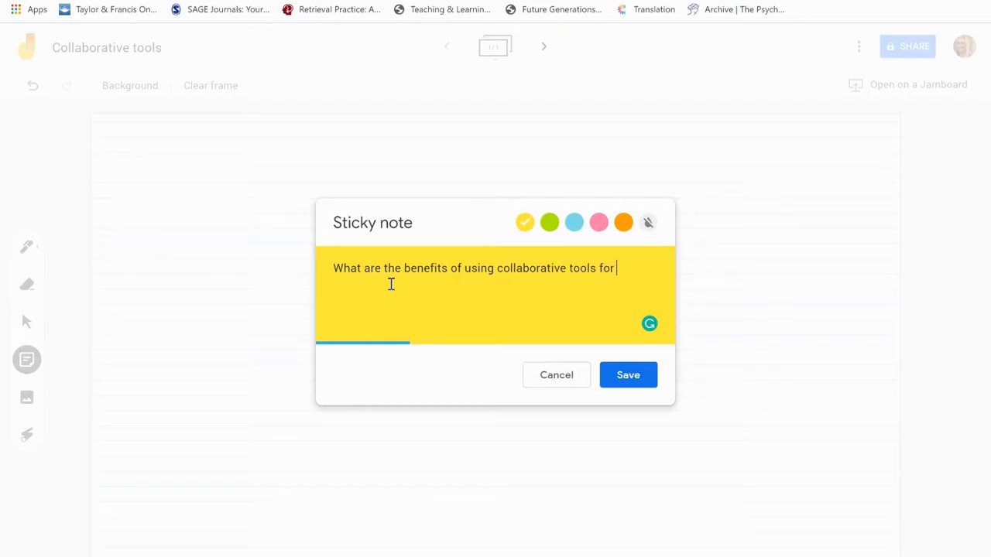
{"action": "type", "text": "learning?"}
{"action": "left_click", "coordinate": [648, 380]}
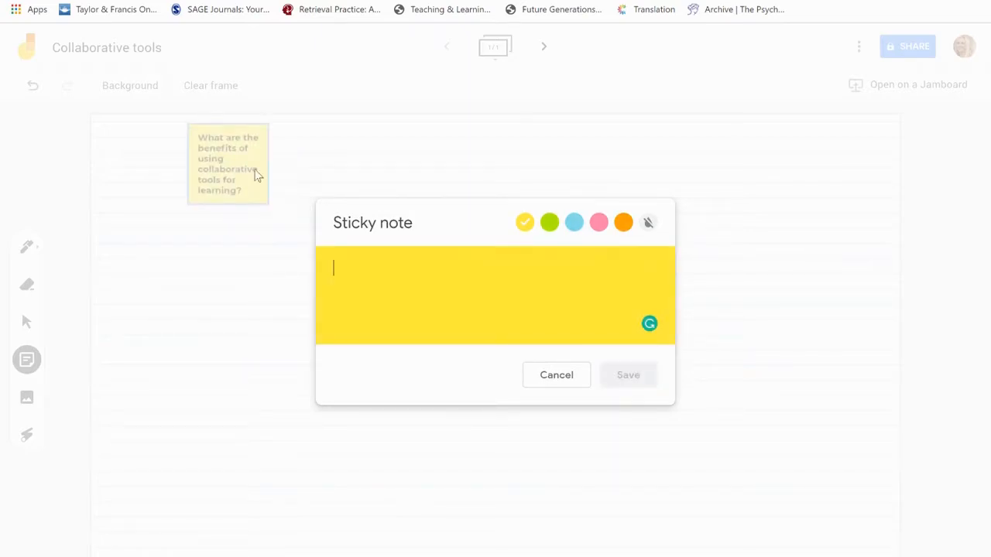
{"action": "left_click", "coordinate": [565, 376]}
{"action": "left_click_drag", "start_coordinate": [234, 183], "coordinate": [503, 331]}
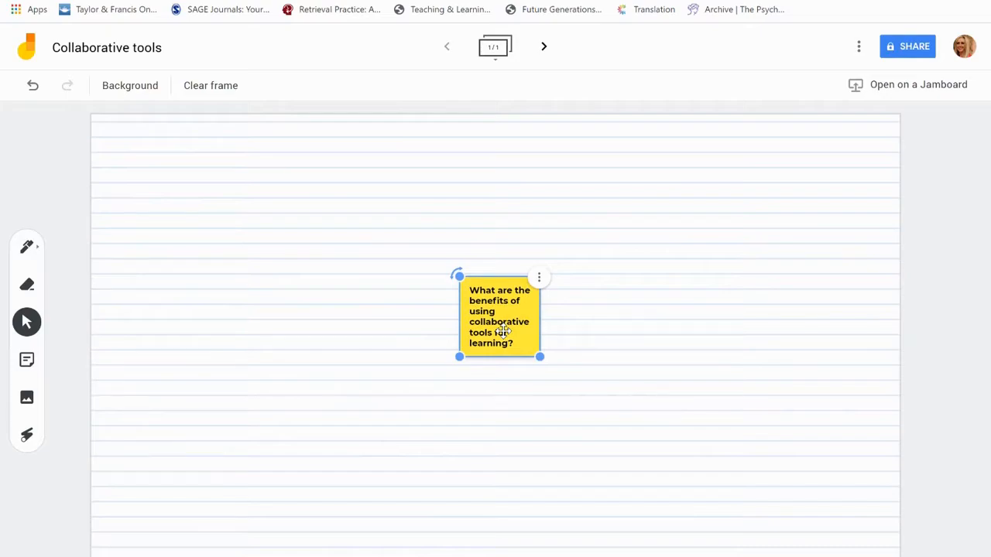
{"action": "left_click", "coordinate": [517, 109]}
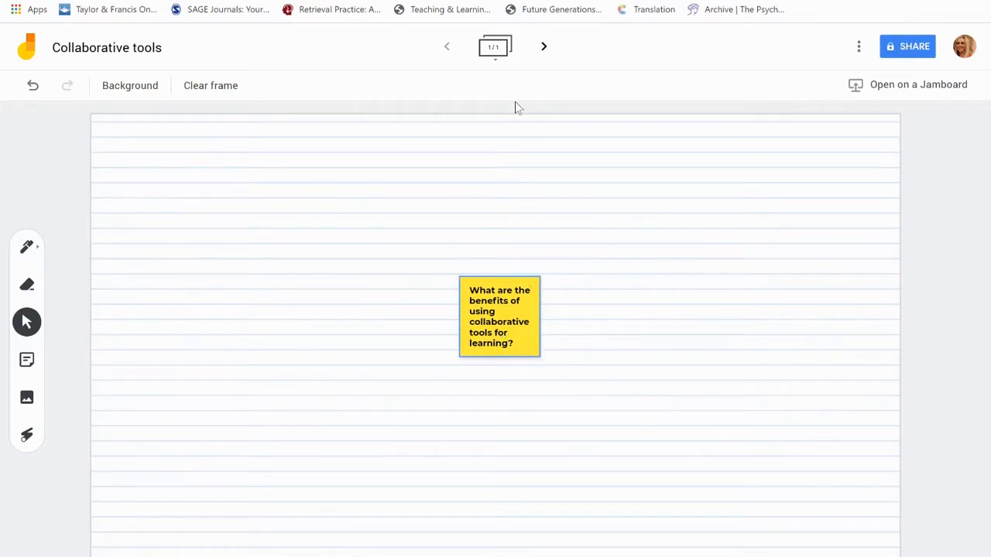
Step: Add a second frame with a blue sticky note reading "What are the limitations of using collaborative tools for learning?"
{"action": "left_click", "coordinate": [546, 48]}
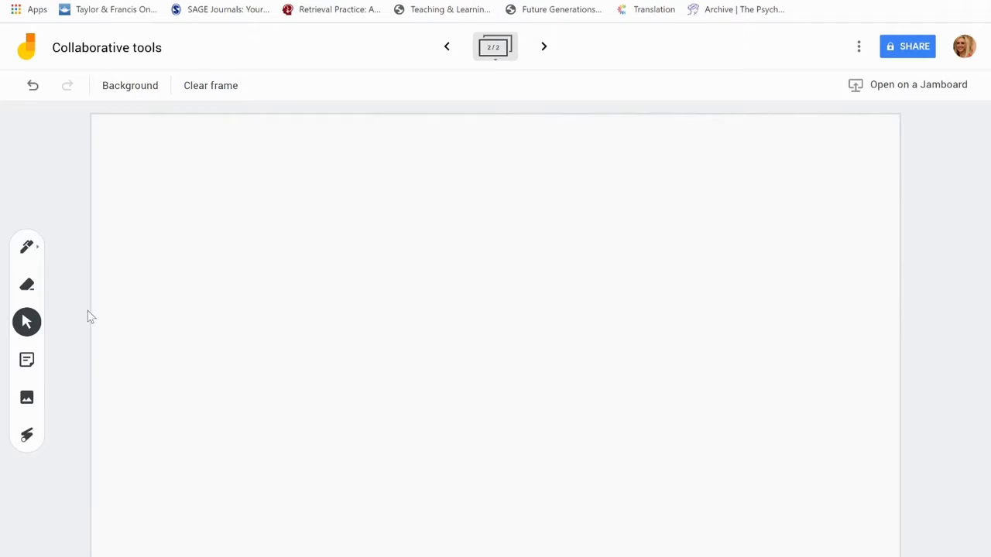
{"action": "left_click", "coordinate": [26, 370]}
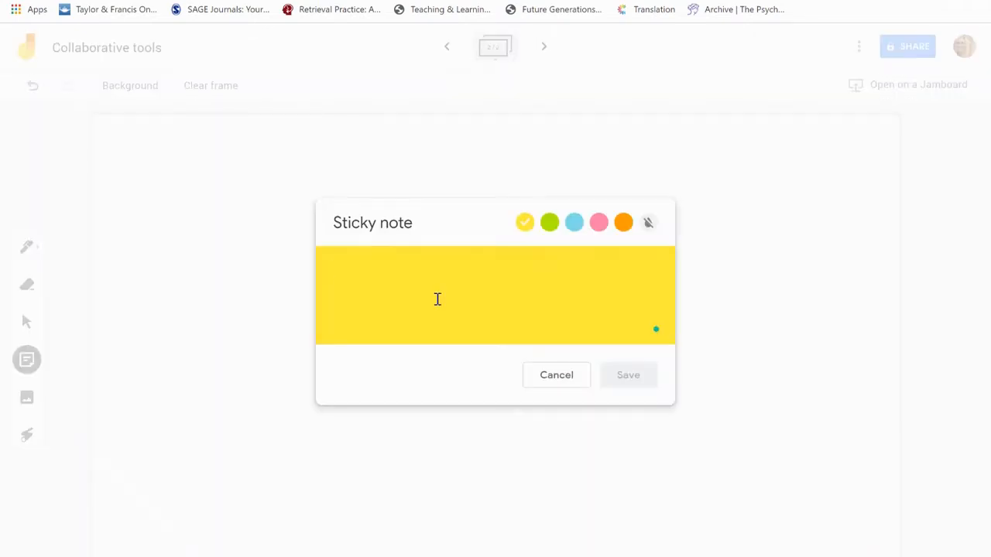
{"action": "left_click", "coordinate": [573, 225]}
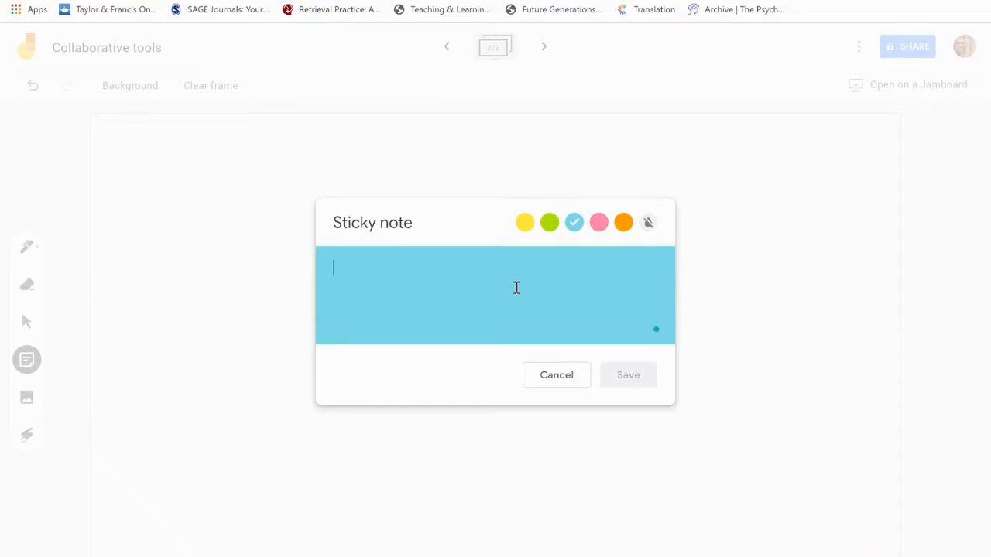
{"action": "type", "text": "What "}
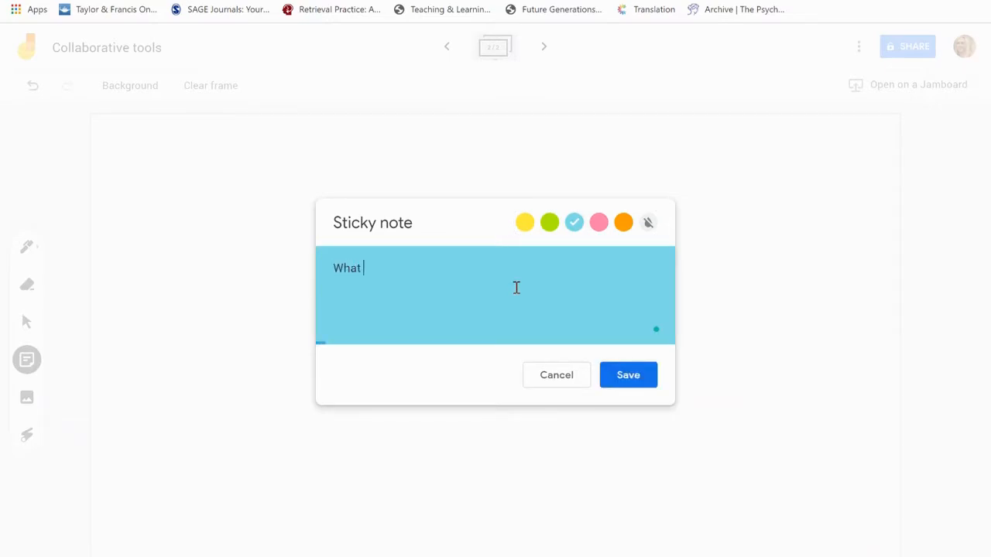
{"action": "type", "text": "are the l"}
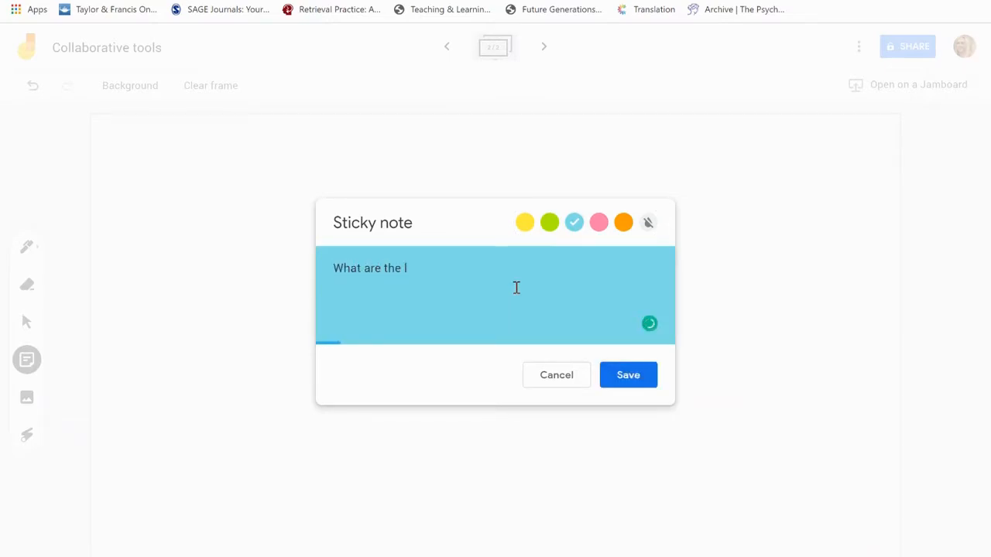
{"action": "type", "text": "imitations of using c"}
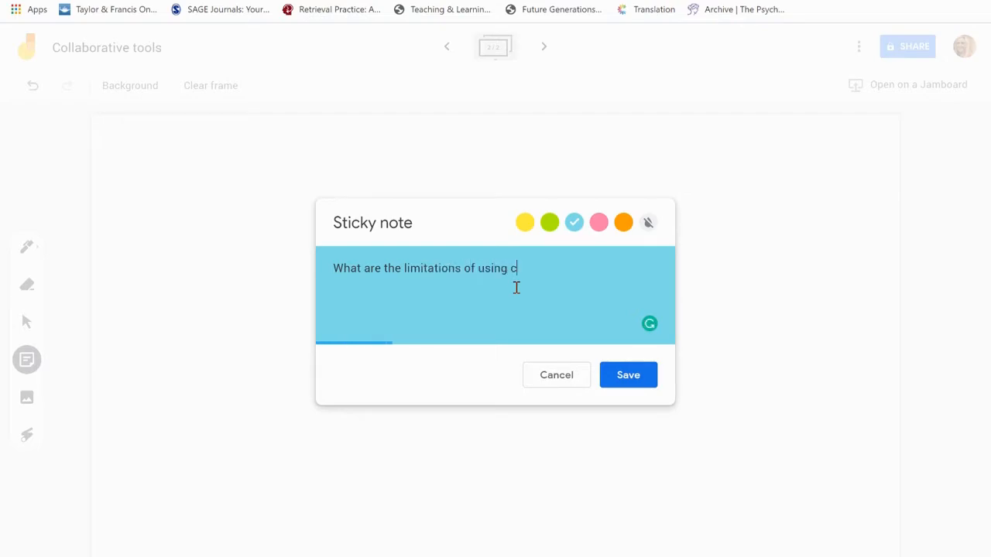
{"action": "type", "text": "ollaborative tools "}
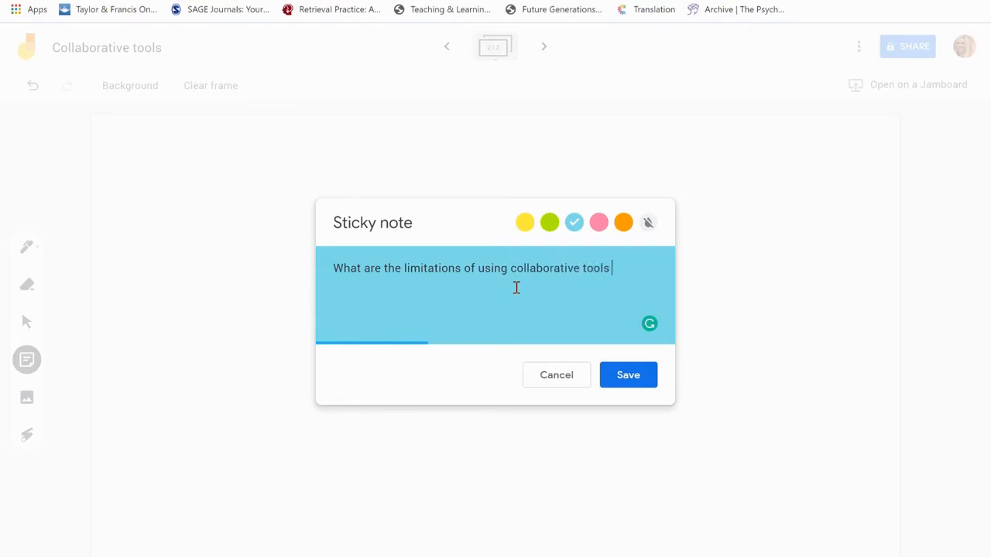
{"action": "type", "text": "for learning?"}
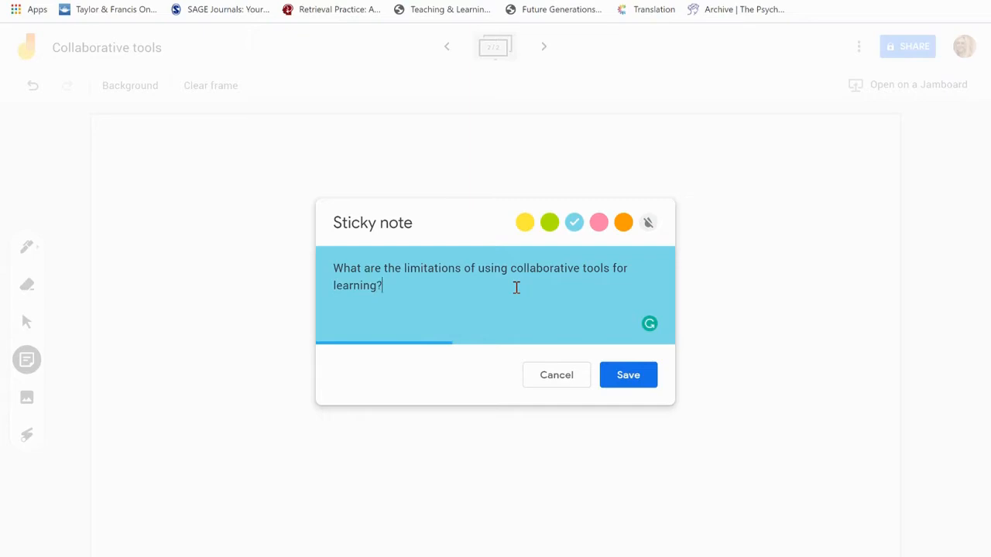
{"action": "left_click", "coordinate": [637, 378]}
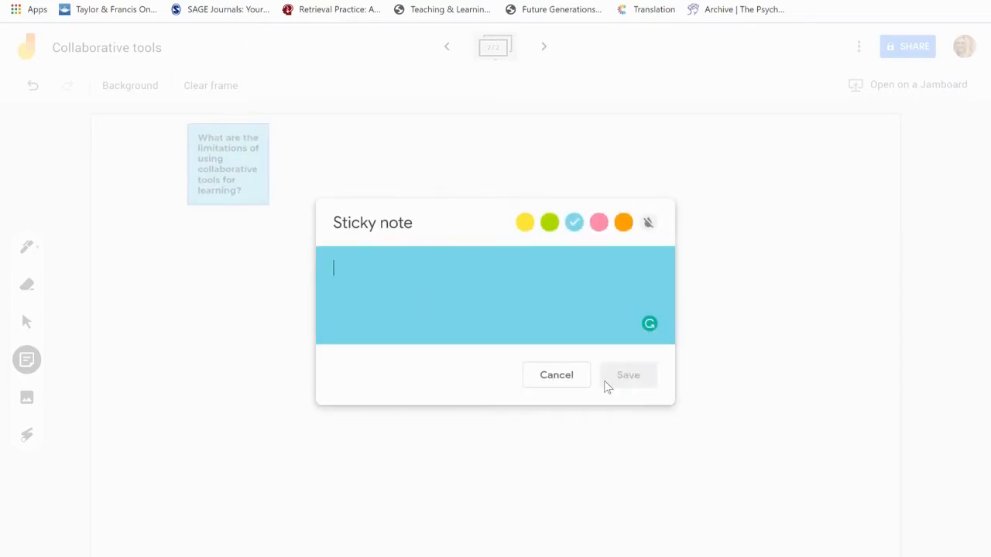
{"action": "left_click", "coordinate": [551, 378]}
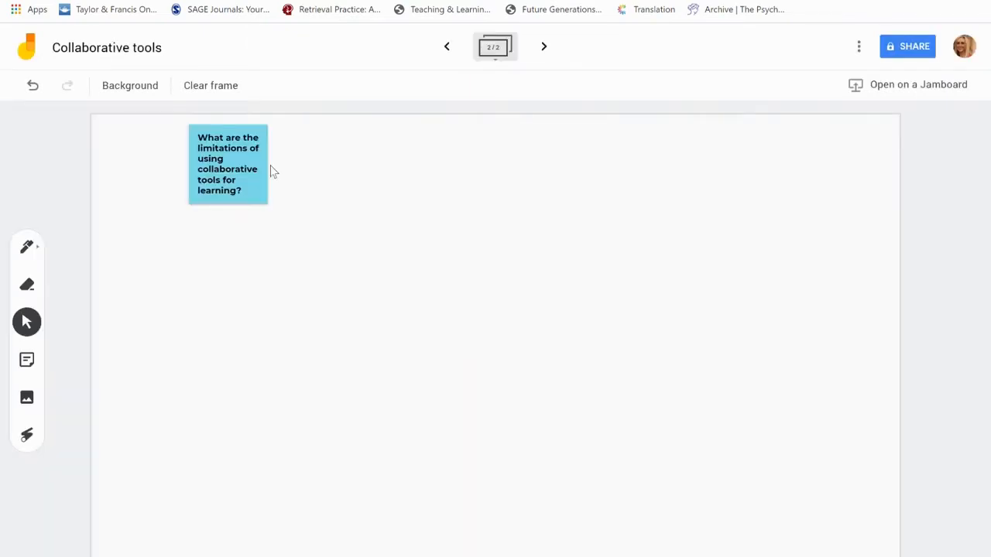
Step: Move the blue sticky note to the centre of the second frame and apply the grey grid background
{"action": "left_click_drag", "start_coordinate": [250, 165], "coordinate": [508, 302]}
{"action": "left_click", "coordinate": [116, 83]}
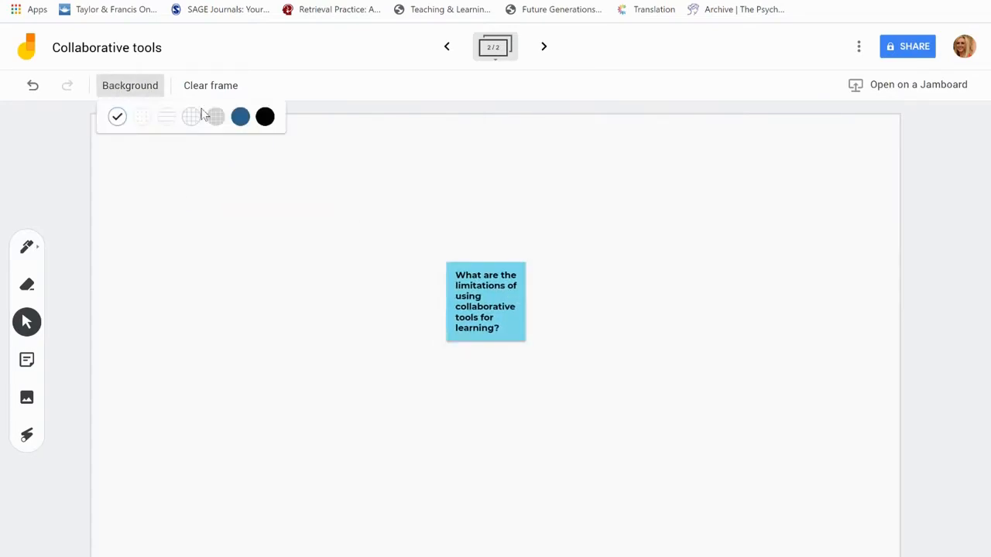
{"action": "left_click", "coordinate": [218, 118]}
{"action": "left_click_drag", "start_coordinate": [487, 306], "coordinate": [494, 313]}
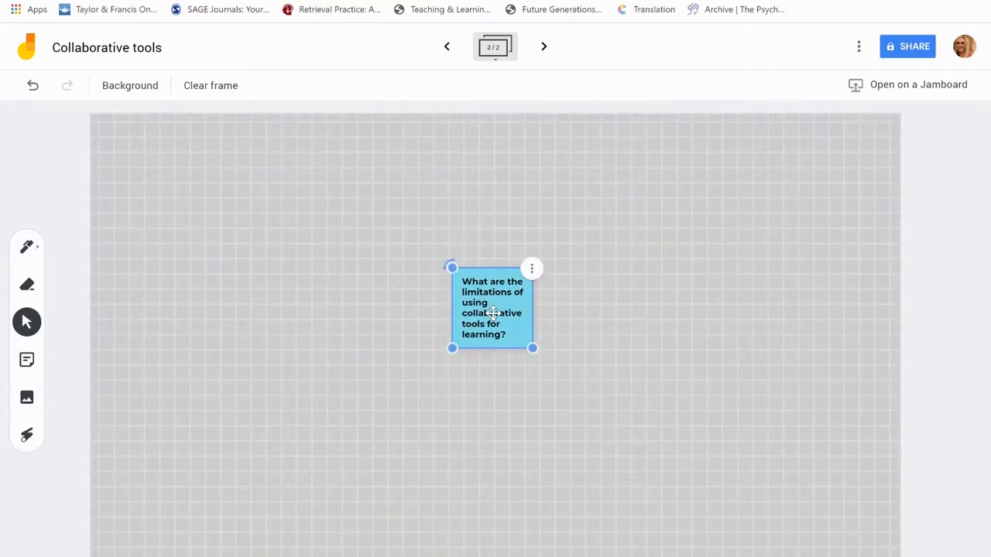
{"action": "left_click", "coordinate": [380, 240]}
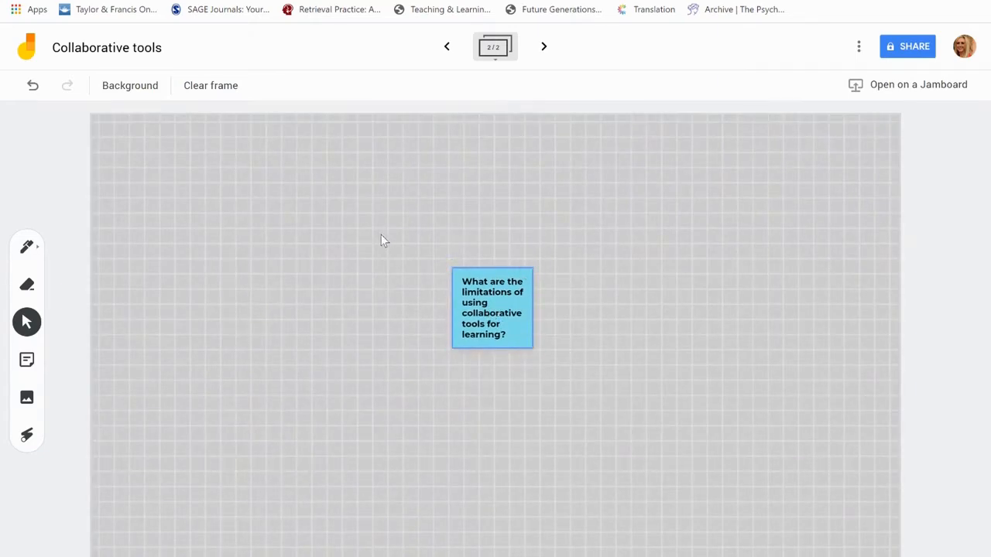
Step: Review the Jam's sharing settings, close them and return to the first frame
{"action": "left_click", "coordinate": [908, 52]}
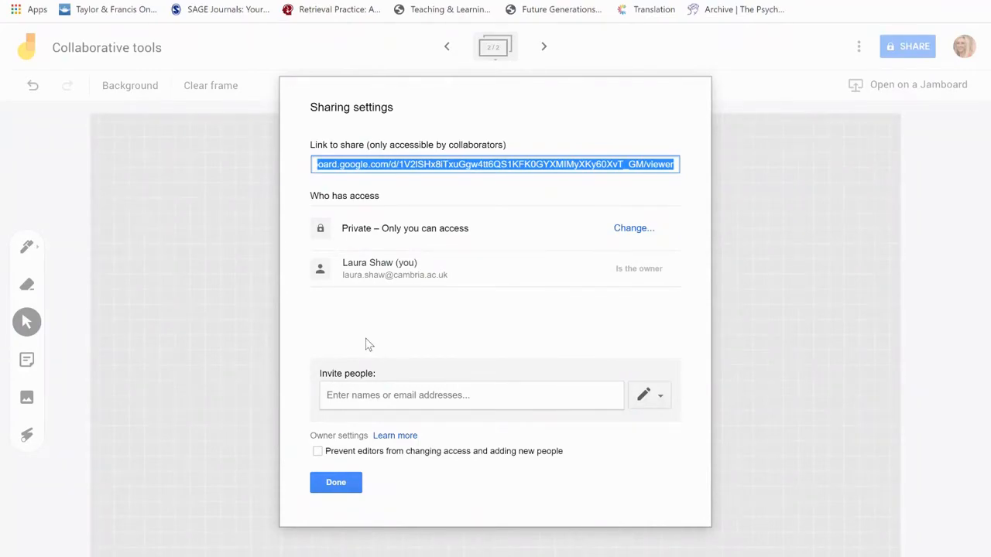
{"action": "left_click", "coordinate": [335, 484]}
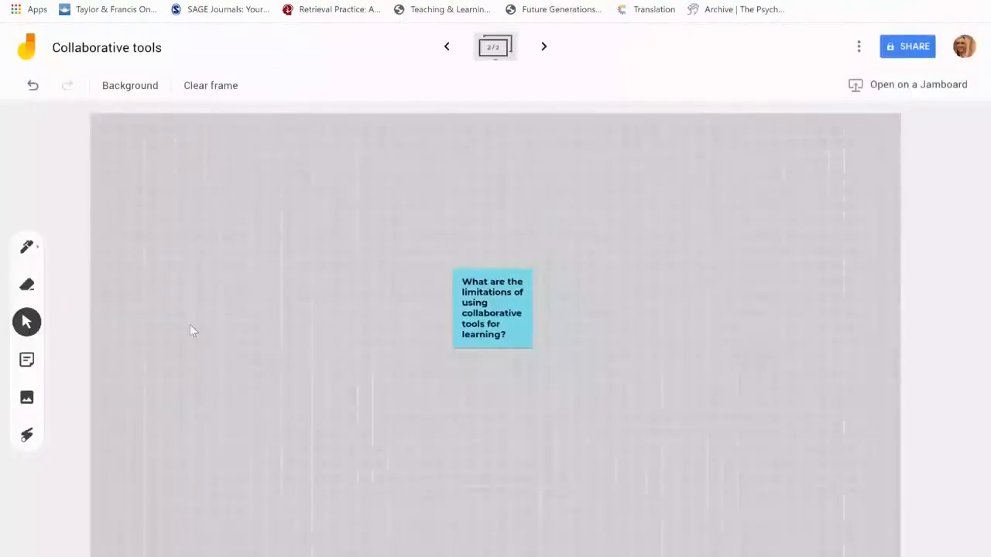
{"action": "left_click", "coordinate": [447, 48]}
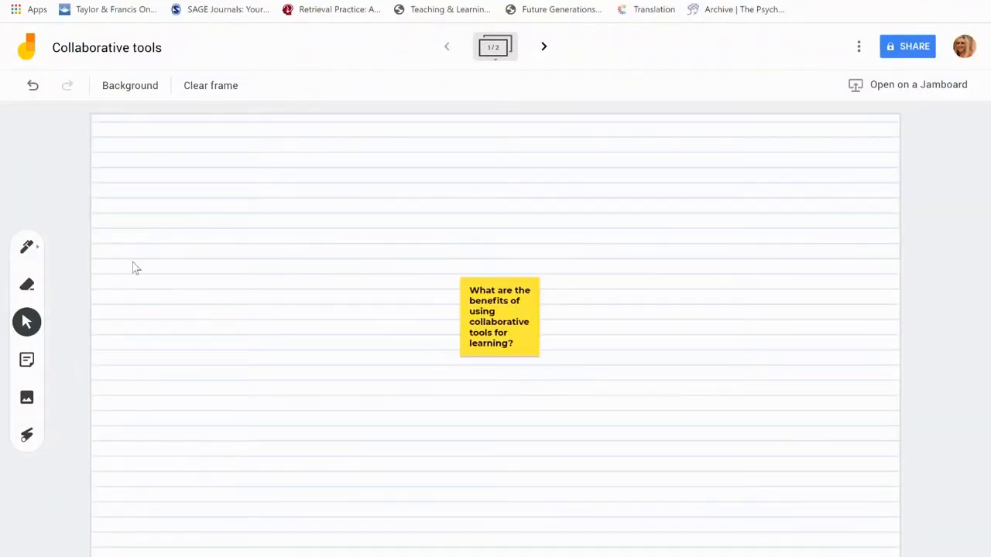
Step: Draw two blue pen lines outward from the yellow sticky note, one toward the upper left and one toward the lower left
{"action": "left_click", "coordinate": [27, 248]}
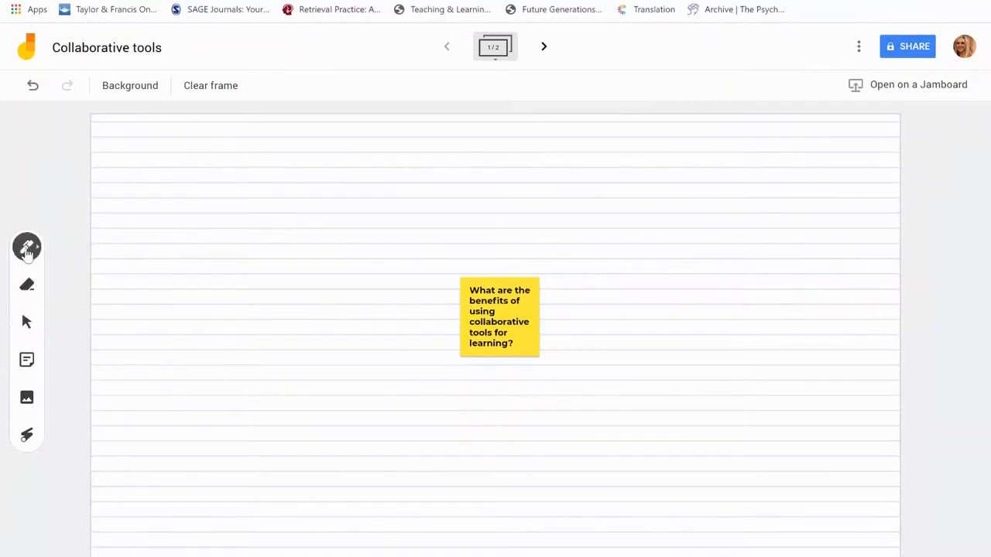
{"action": "left_click", "coordinate": [29, 254]}
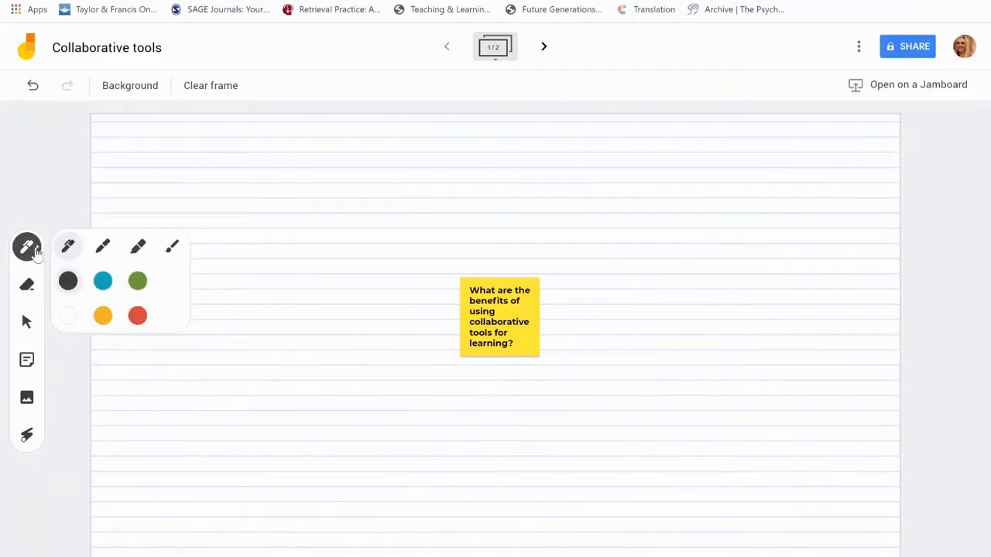
{"action": "left_click", "coordinate": [103, 281]}
{"action": "left_click_drag", "start_coordinate": [458, 300], "coordinate": [346, 261]}
{"action": "left_click_drag", "start_coordinate": [470, 359], "coordinate": [404, 430]}
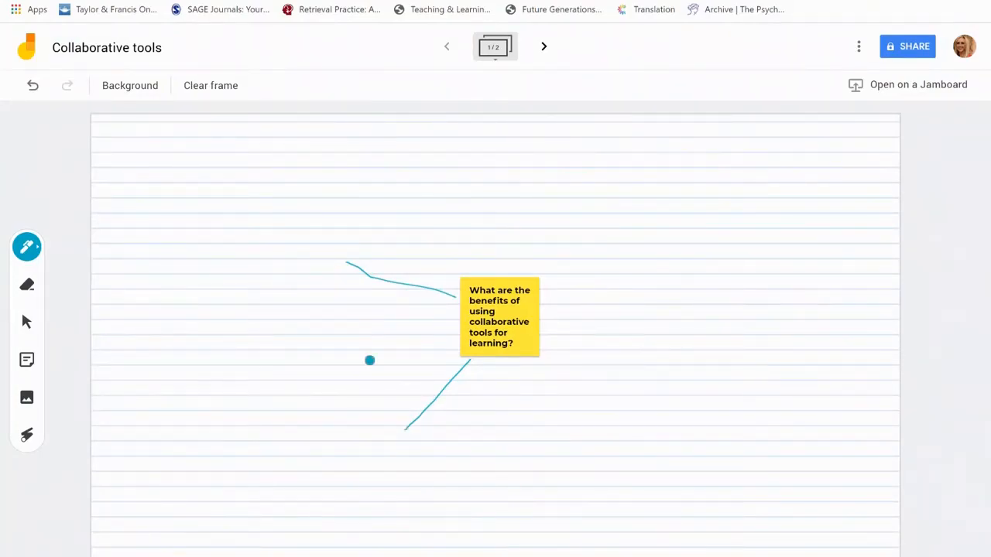
Step: Erase both blue pen lines beside the yellow sticky note
{"action": "left_click", "coordinate": [27, 284]}
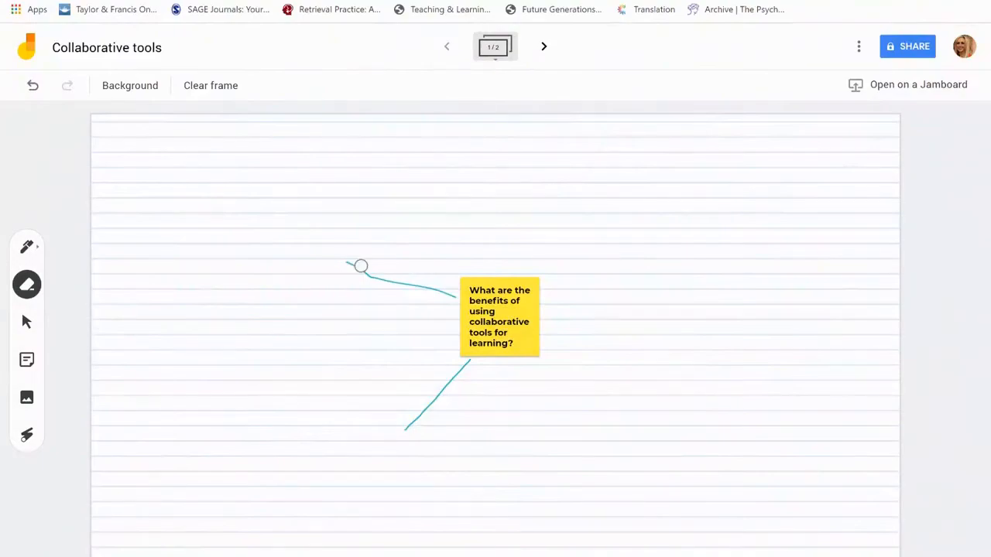
{"action": "mouse_move", "coordinate": [349, 265]}
{"action": "left_mouse_down"}
{"action": "mouse_move", "coordinate": [415, 293]}
{"action": "mouse_move", "coordinate": [480, 299]}
{"action": "left_mouse_up"}
{"action": "mouse_move", "coordinate": [364, 271]}
{"action": "left_mouse_down"}
{"action": "mouse_move", "coordinate": [447, 287]}
{"action": "mouse_move", "coordinate": [470, 359]}
{"action": "mouse_move", "coordinate": [400, 436]}
{"action": "left_mouse_up"}
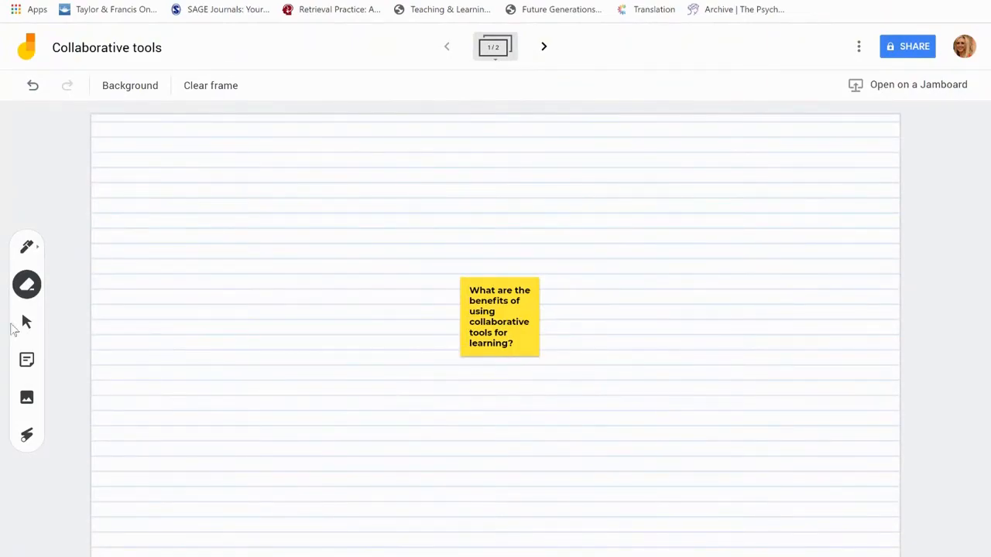
Step: Add a blue sticky note reading "Support communication" and place it near the first frame's upper-left corner
{"action": "left_click", "coordinate": [27, 359]}
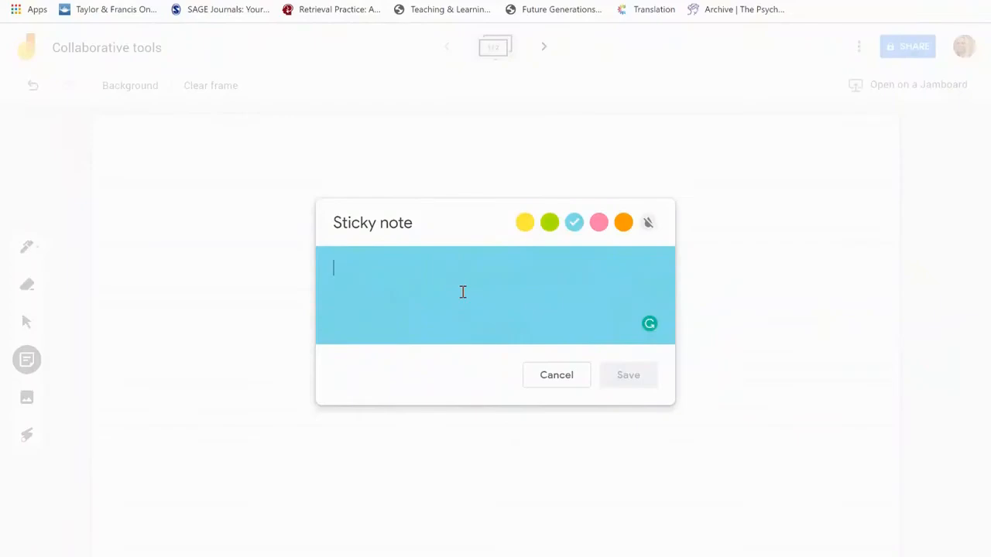
{"action": "type", "text": "Su"}
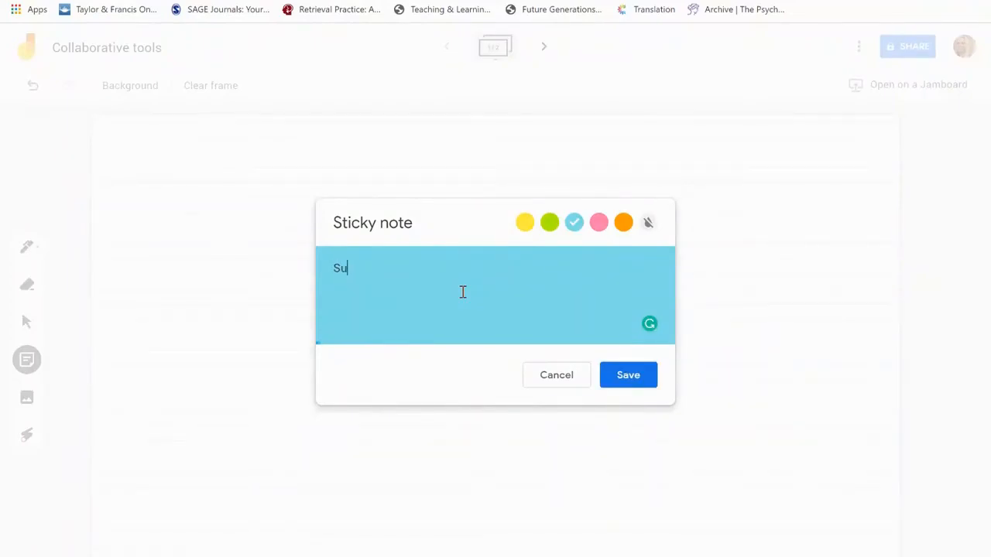
{"action": "type", "text": "pport communication"}
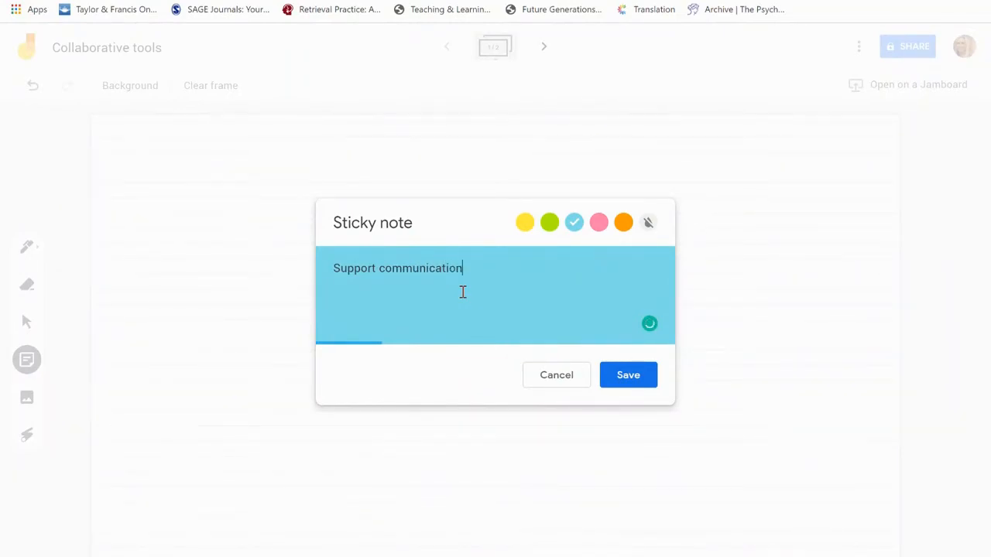
{"action": "left_click", "coordinate": [622, 377]}
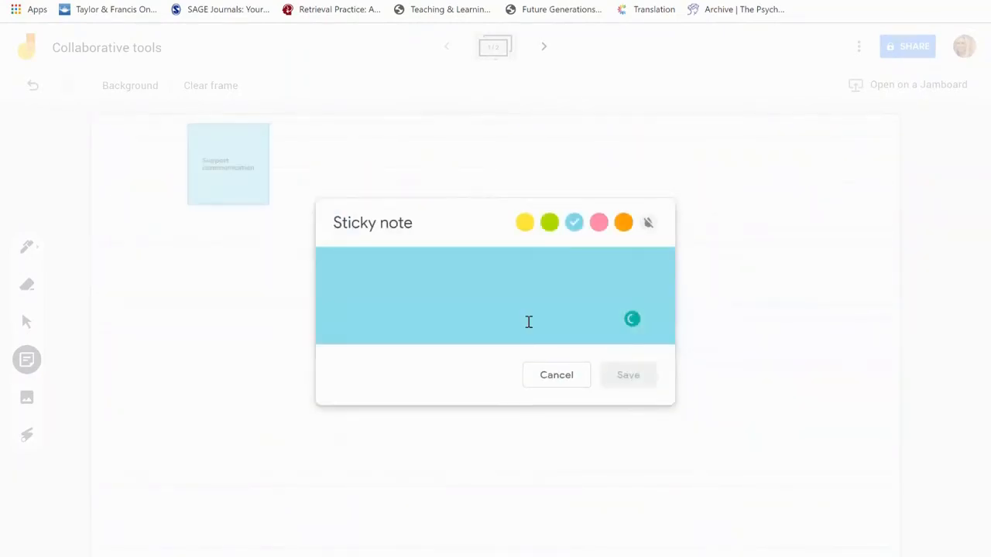
{"action": "left_click_drag", "start_coordinate": [221, 204], "coordinate": [226, 205]}
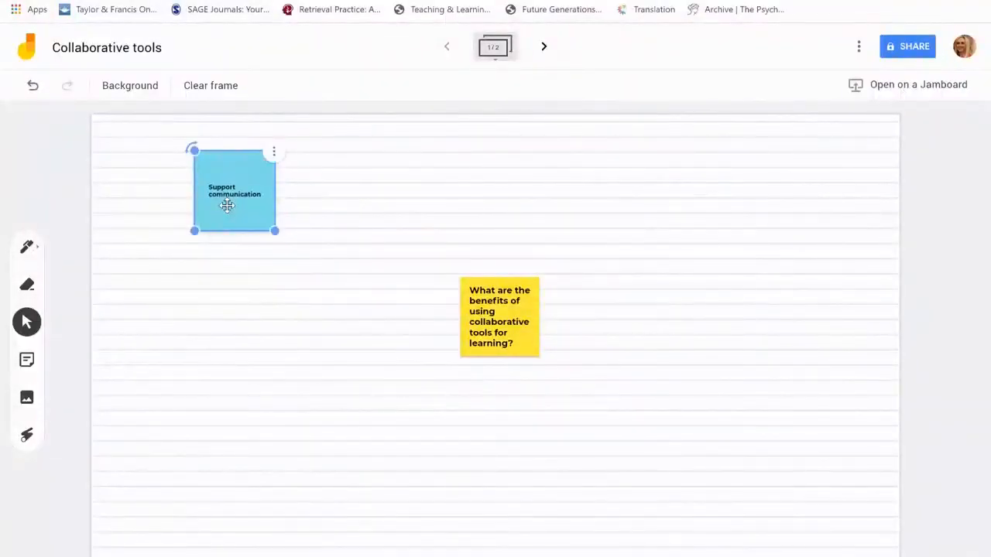
Step: Search Google Images for "collaboration" and insert the illustration of joined hands on a light blue background
{"action": "left_click", "coordinate": [27, 398]}
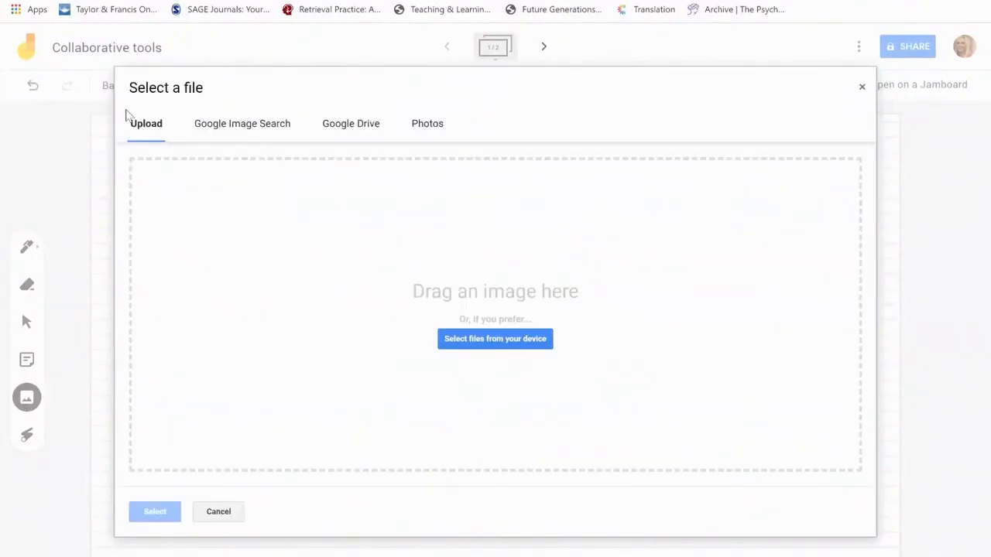
{"action": "left_click", "coordinate": [256, 133]}
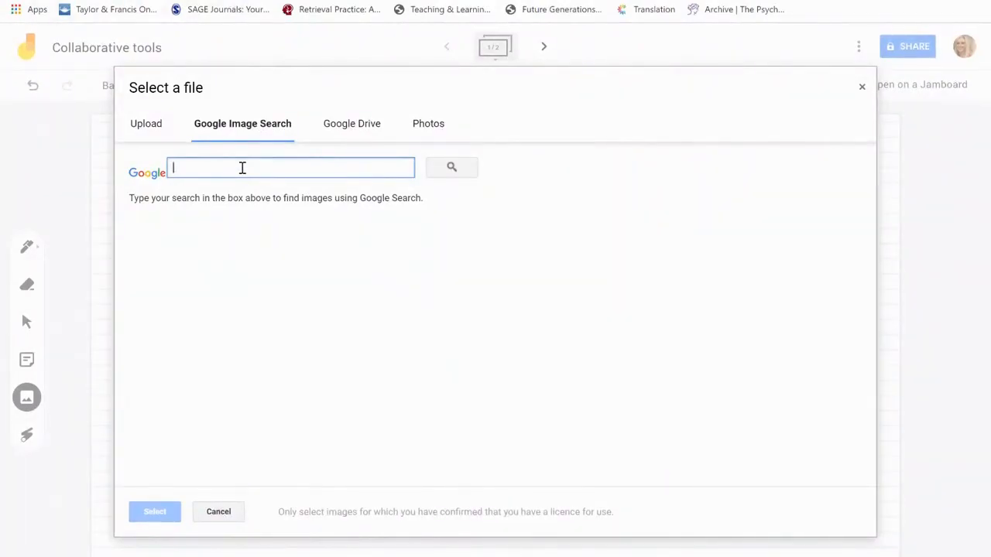
{"action": "type", "text": "collaboration"}
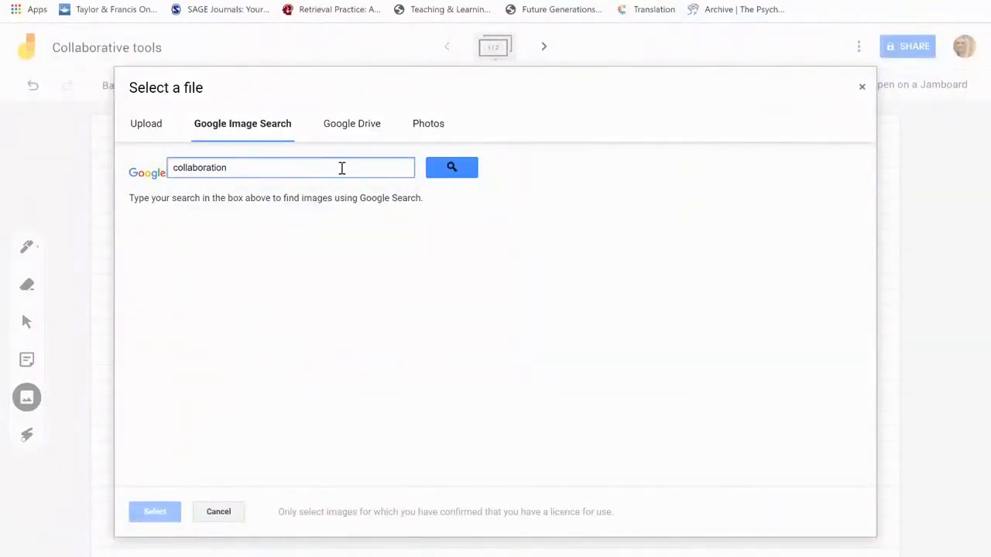
{"action": "left_click", "coordinate": [439, 176]}
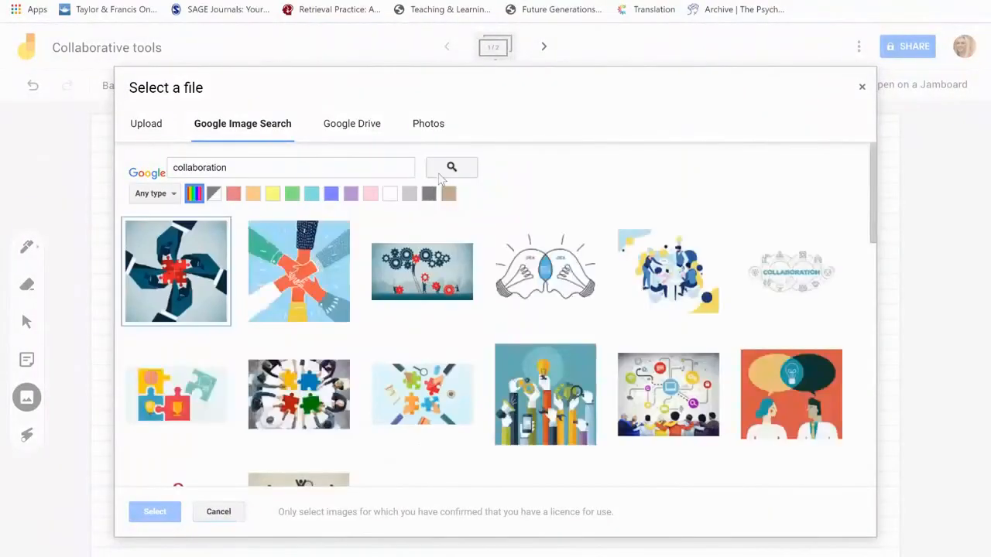
{"action": "left_click", "coordinate": [323, 267]}
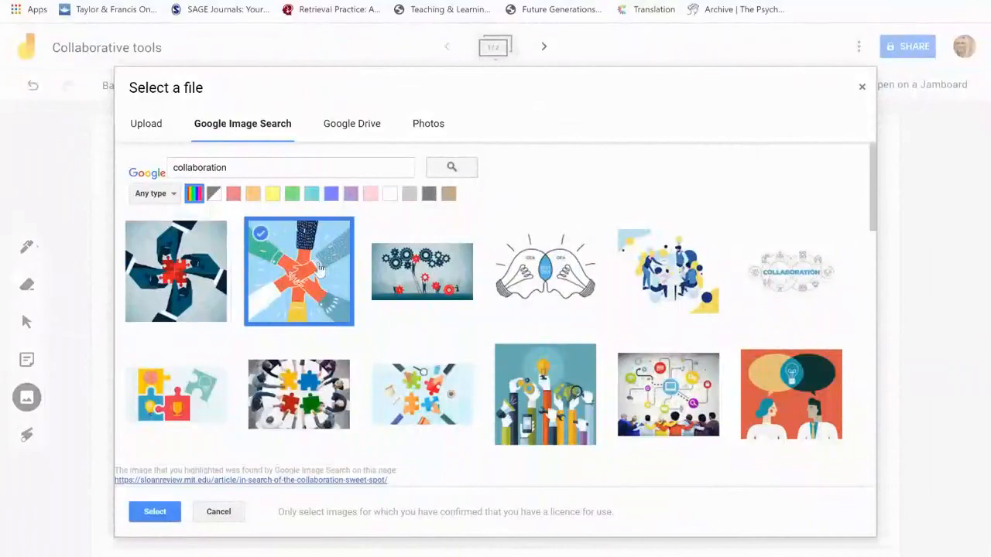
{"action": "left_click", "coordinate": [155, 512]}
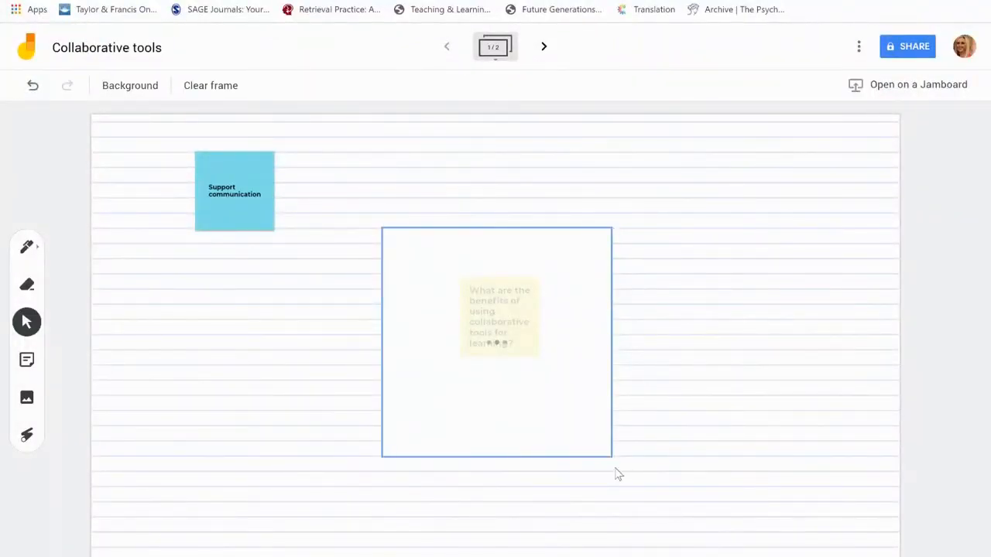
Step: Shrink the joined-hands image to about half its width and move it below the blue sticky note, then deselect it
{"action": "left_click_drag", "start_coordinate": [610, 457], "coordinate": [494, 339]}
{"action": "left_click_drag", "start_coordinate": [459, 265], "coordinate": [279, 327]}
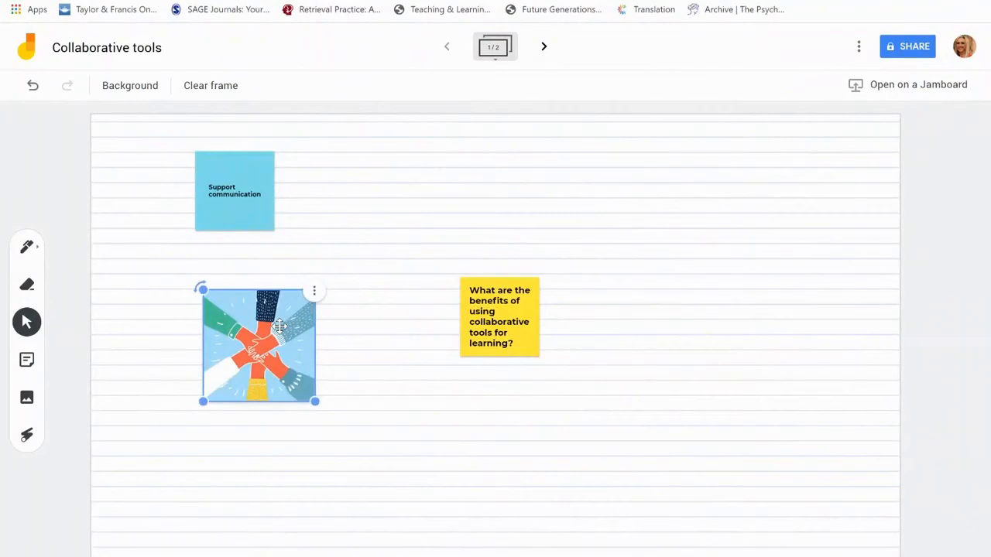
{"action": "left_click", "coordinate": [473, 139]}
Step: View the second frame, return to the first frame and activate the laser pointer
{"action": "left_click", "coordinate": [544, 47]}
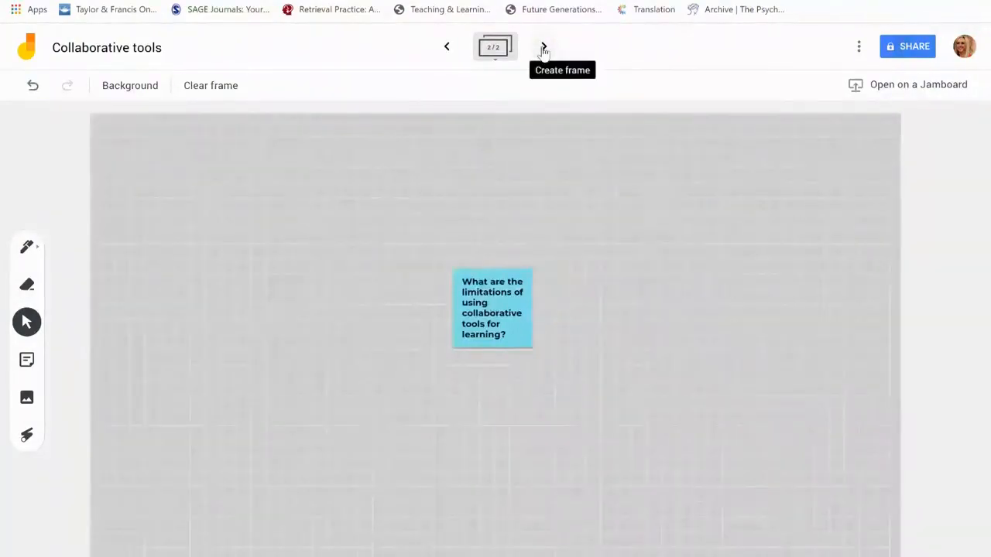
{"action": "left_click", "coordinate": [448, 48]}
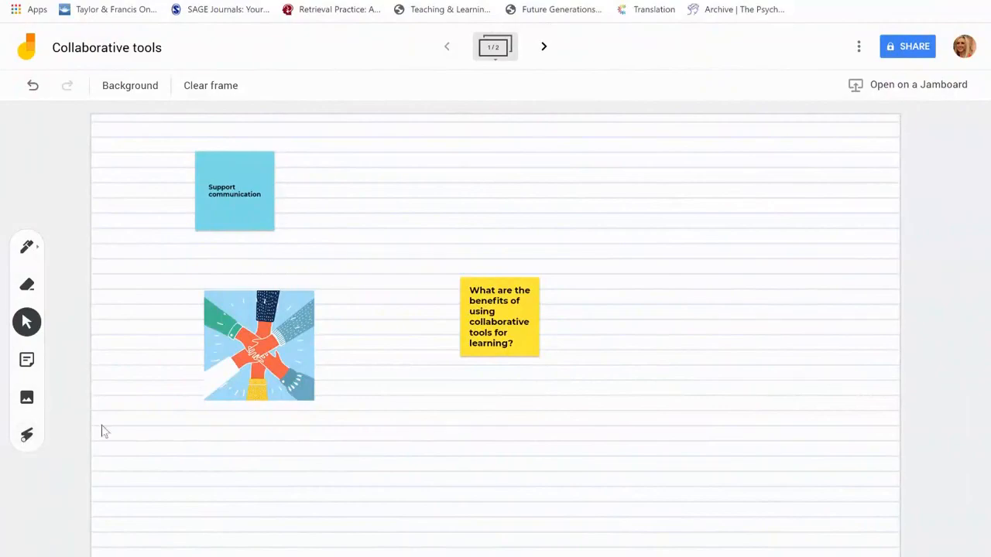
{"action": "left_click", "coordinate": [24, 438]}
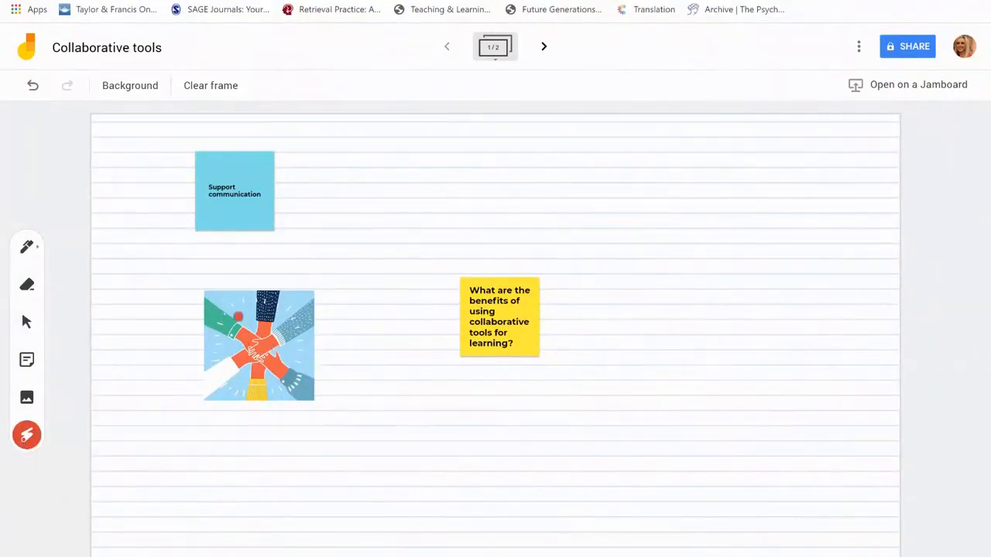